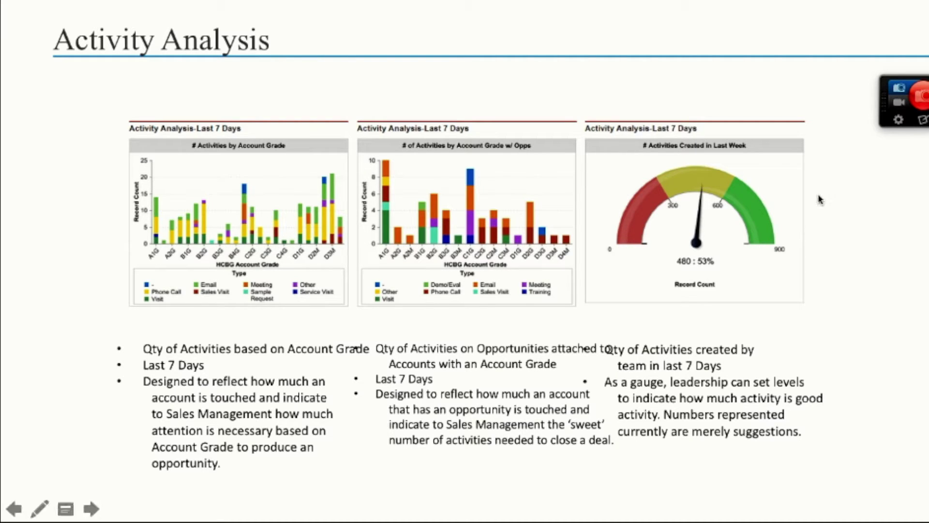
Advance the slideshow past the opportunity charts and Miscellaneous Analysis slides to Sales Leadership Dashboard.
left_click(846, 219)
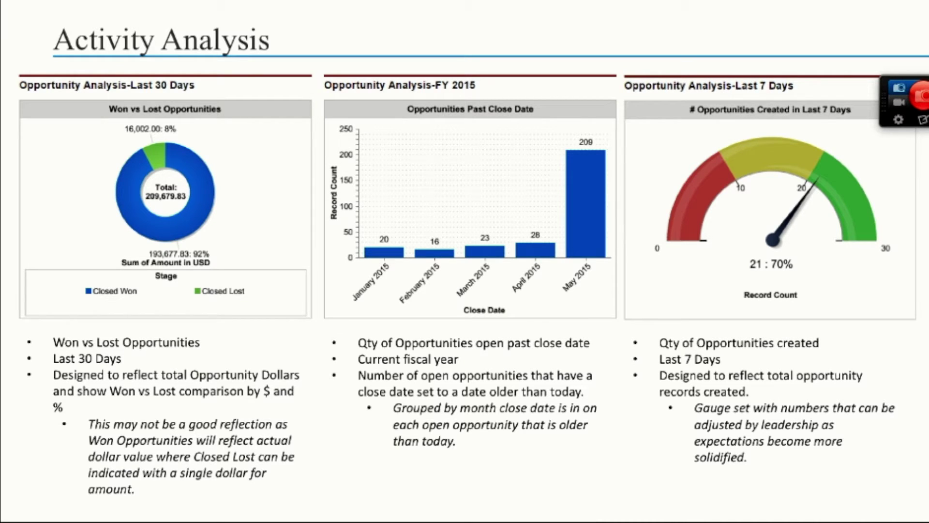
left_click(480, 449)
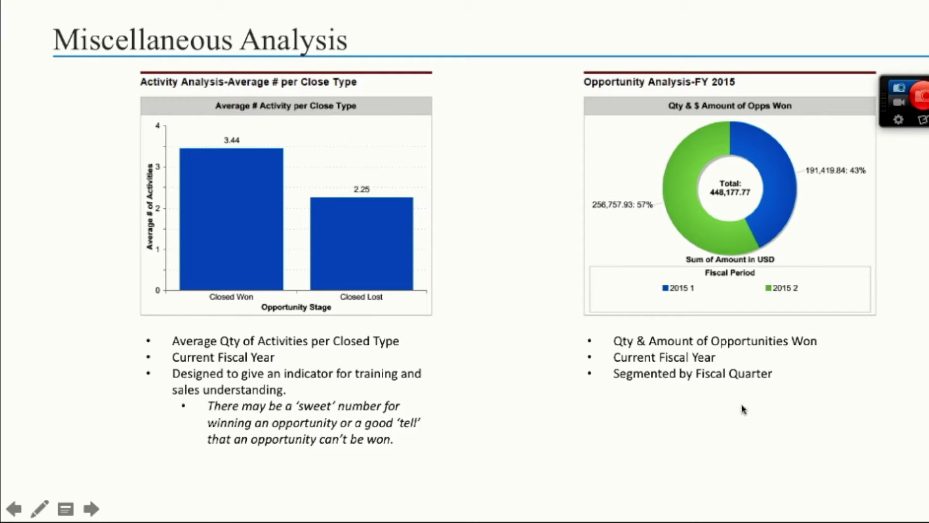
left_click(442, 193)
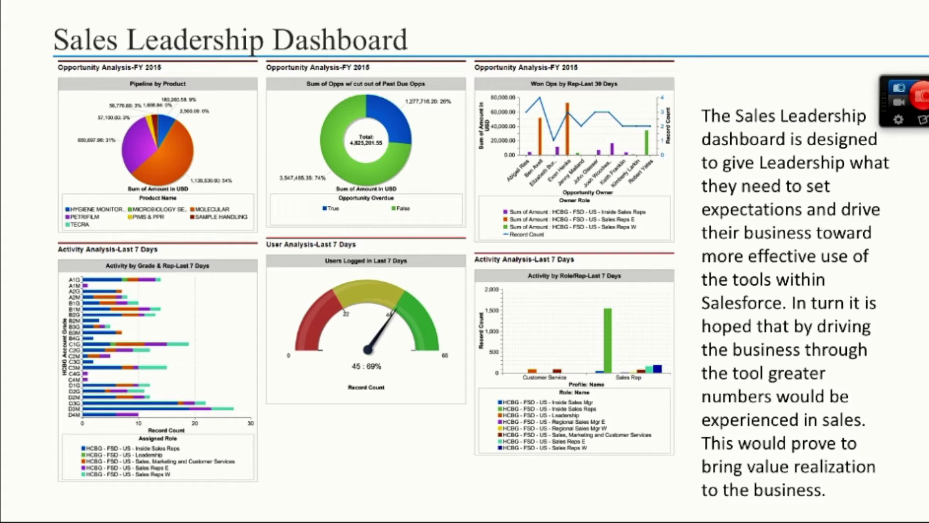
Move from the Sales Leadership Dashboard slide to the Opportunity Analysis slide.
left_click(454, 414)
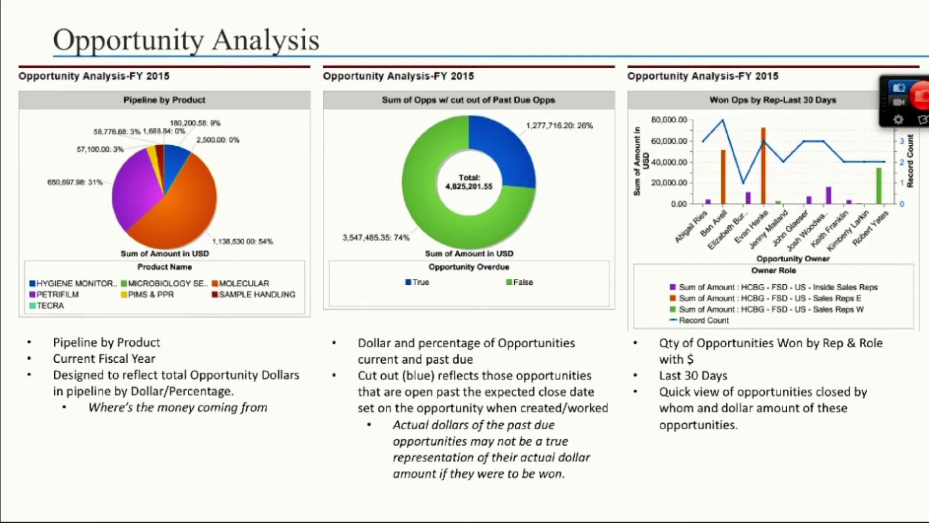
Advance through the User Analysis slide to the Adoption Metrics Dashboard slide.
left_click(603, 250)
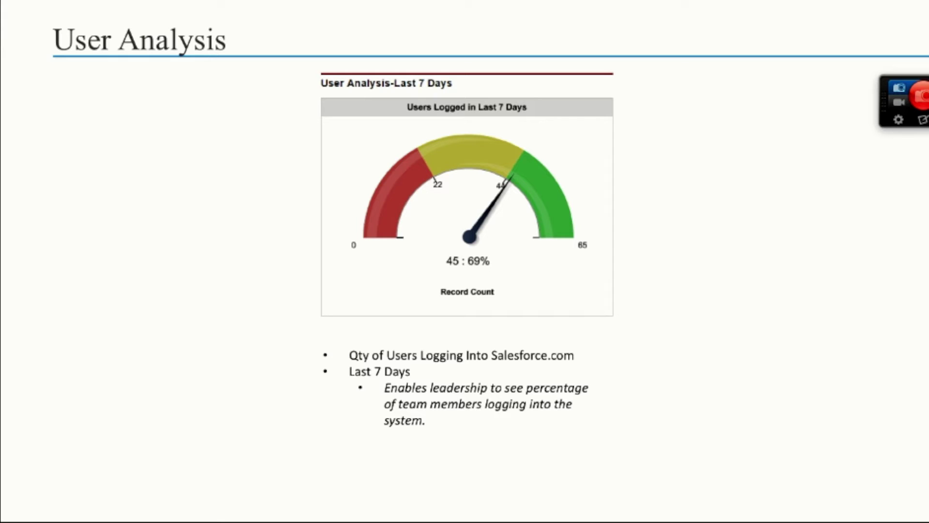
key("Right")
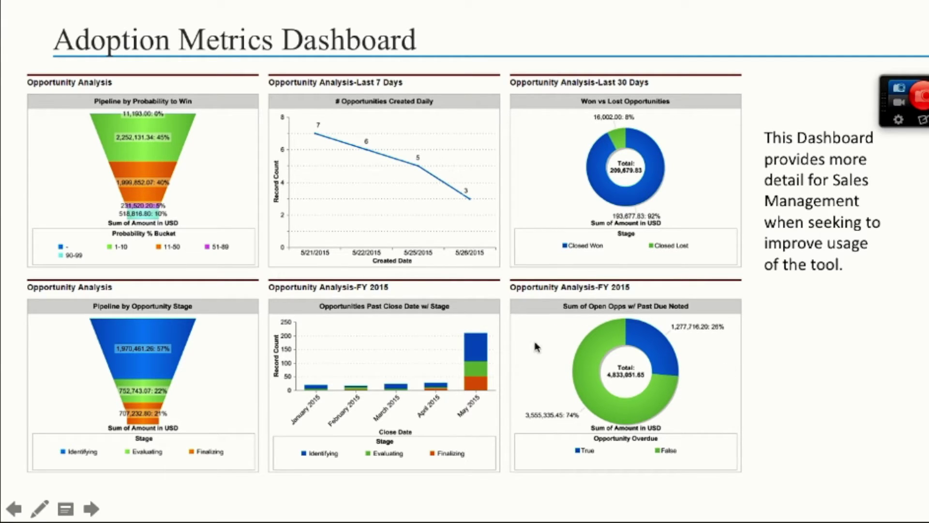
Advance to the Adoption Metrics slide with the activity-analysis charts.
left_click(730, 357)
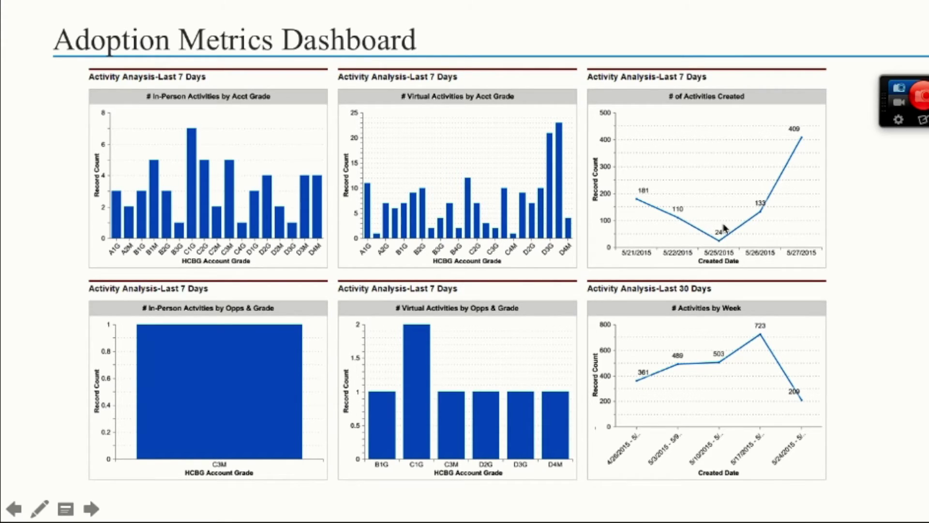
Advance the slideshow past the Adoption Metrics activity charts slide.
key("Right")
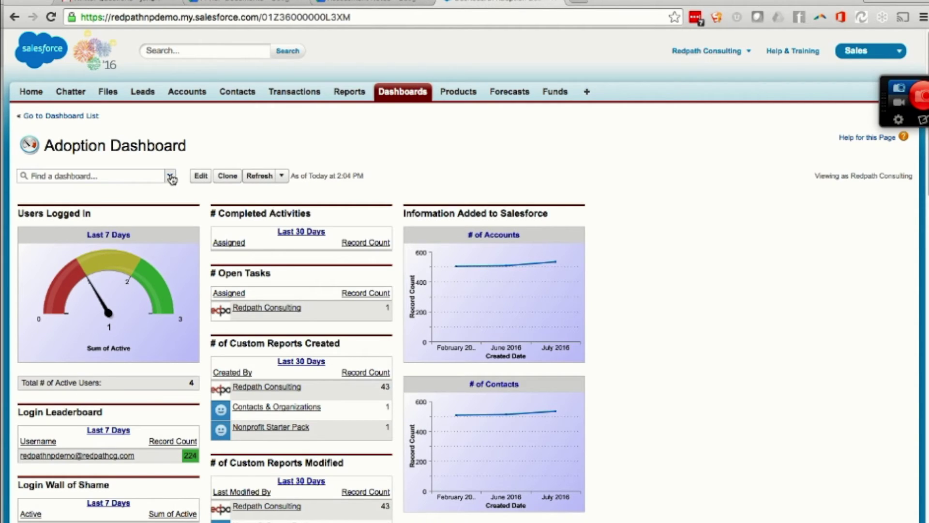
Open the Find a dashboard list from the live Adoption Dashboard.
left_click(170, 177)
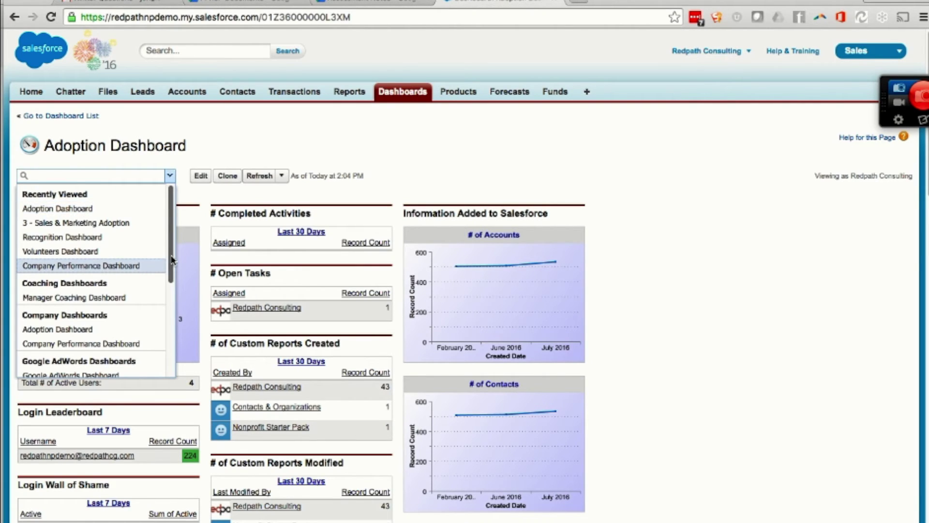
left_click_drag(168, 259, 168, 354)
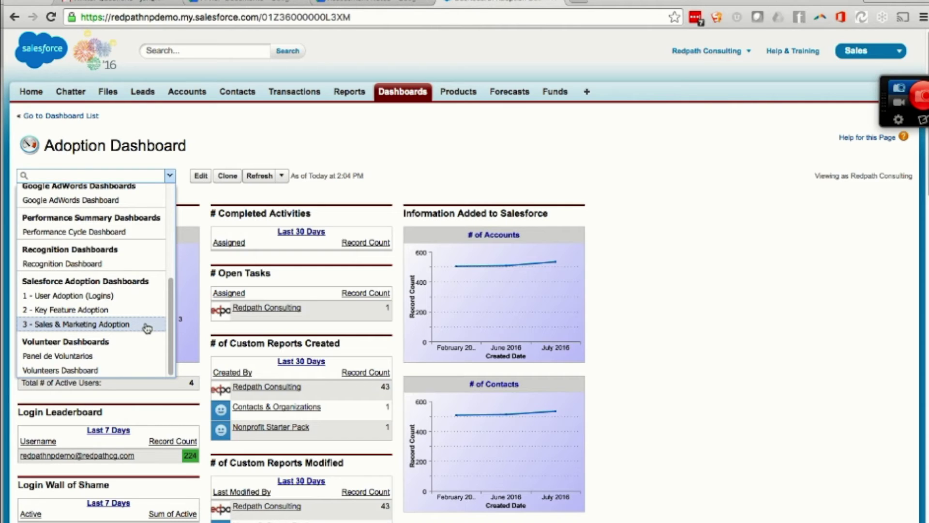
left_click(675, 254)
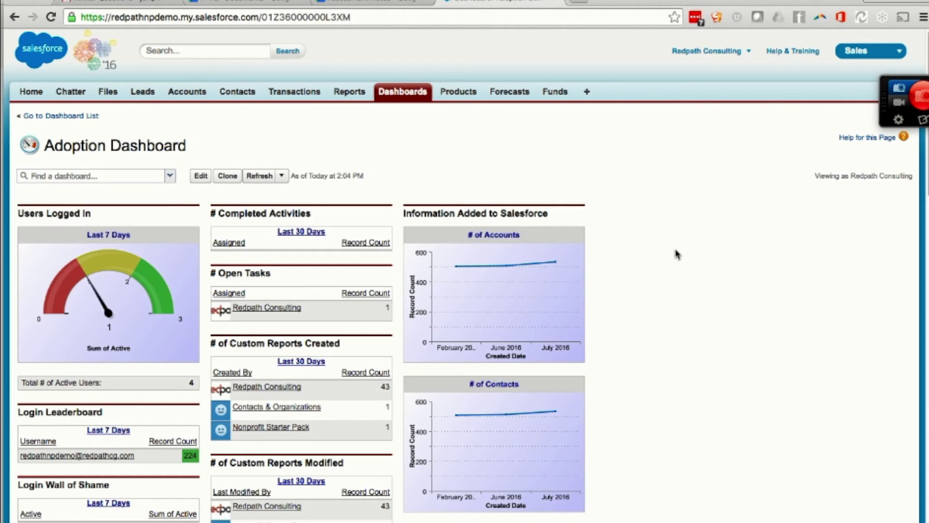
left_click(148, 319)
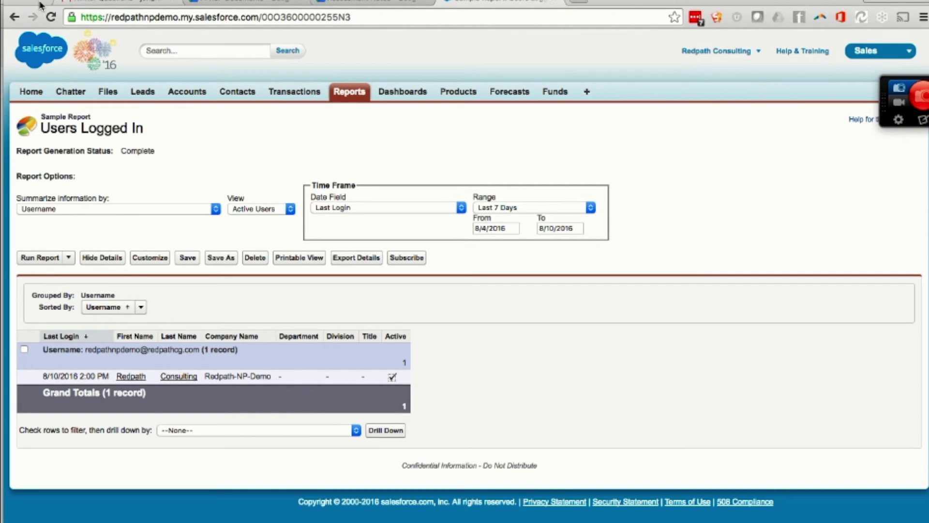
key("super+bracketleft")
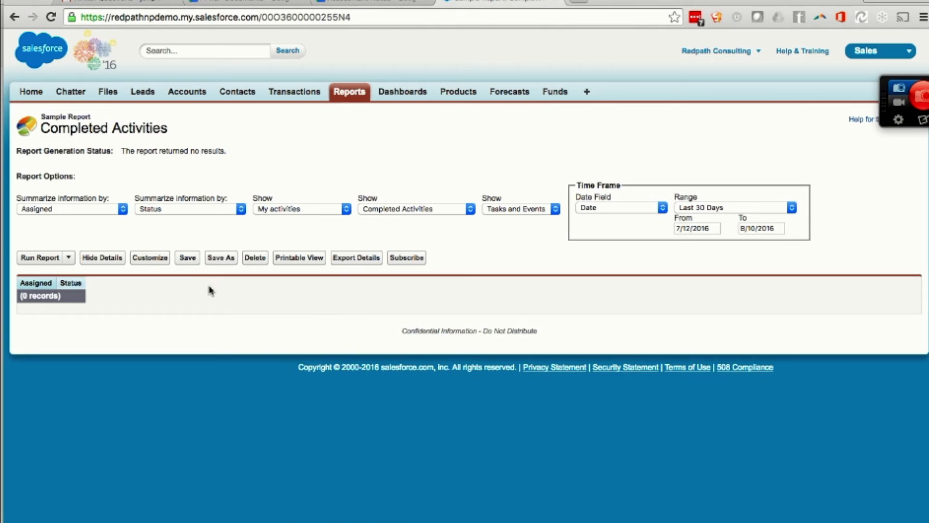
Open the Completed Activities report in the builder, exit without saving, and return to its results.
left_click(150, 257)
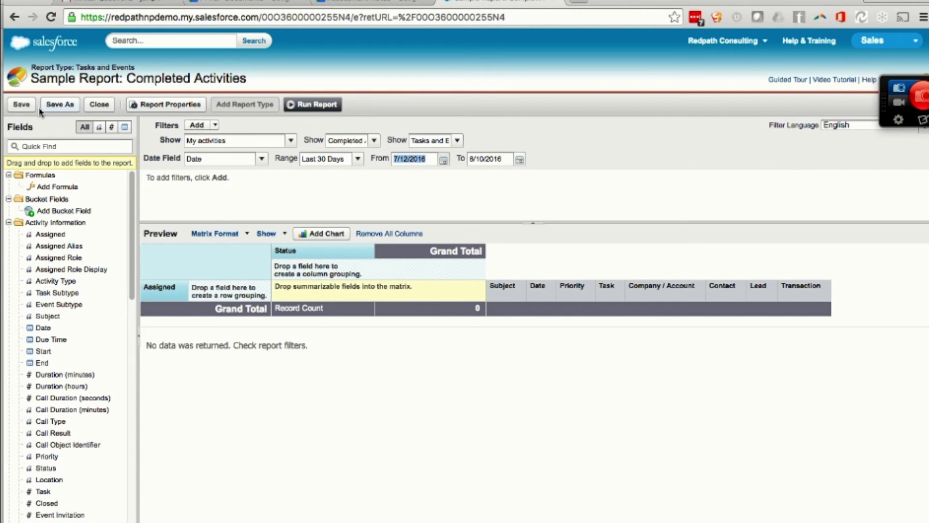
left_click(98, 109)
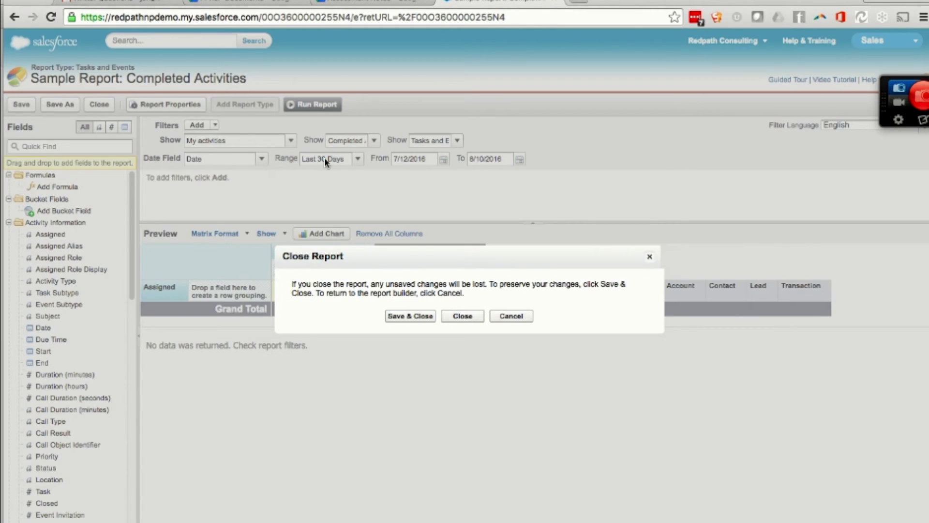
left_click(509, 316)
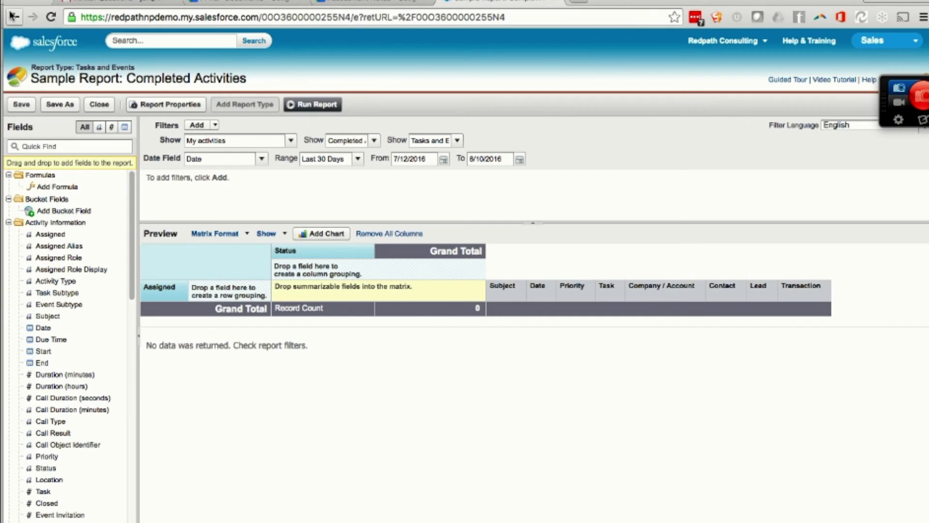
left_click(14, 17)
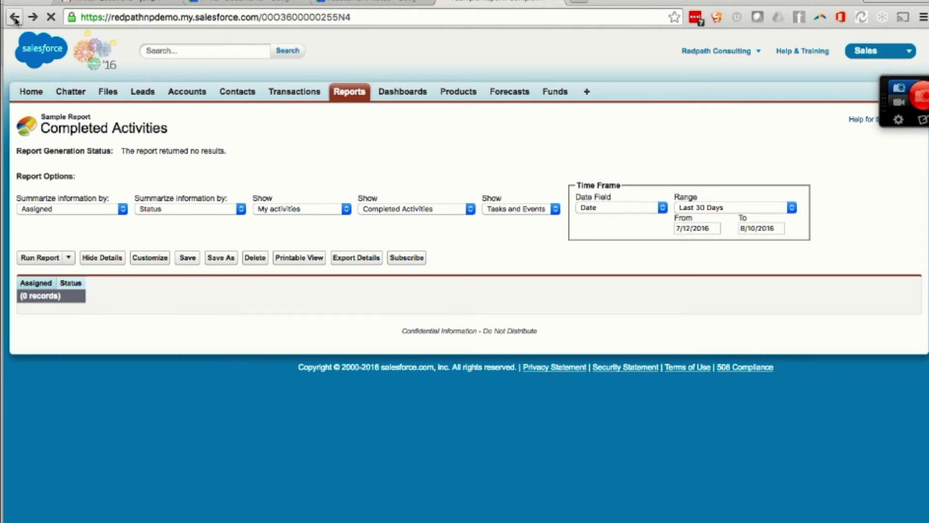
Return to the Adoption Dashboard, scroll its widgets, and highlight 'Custom Reports' in the heading.
left_click(15, 19)
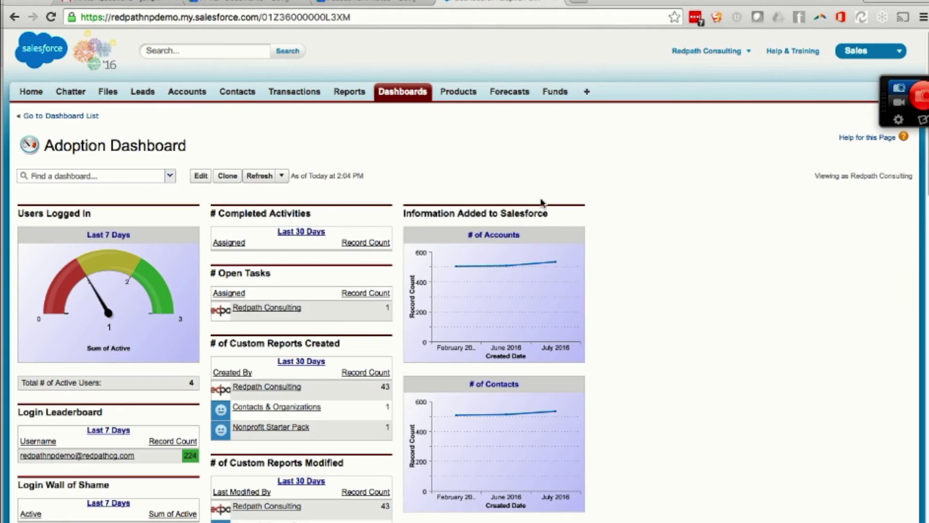
scroll(518, 286, "down", 3)
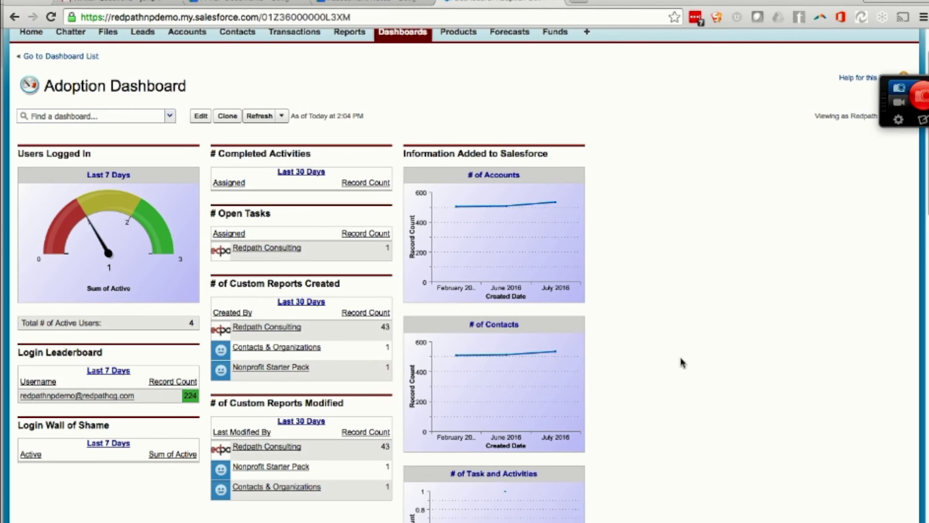
scroll(680, 355, "down", 2)
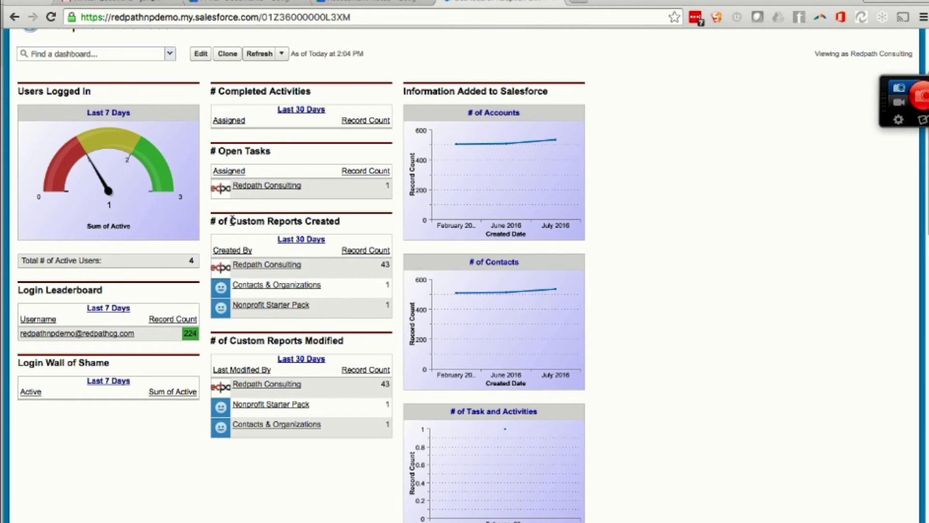
left_click_drag(231, 219, 304, 221)
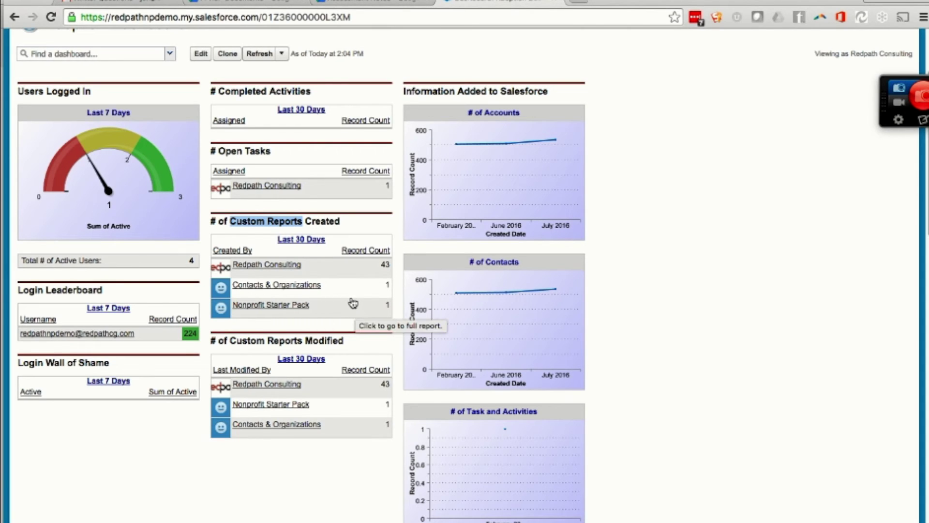
scroll(353, 302, "up", 3)
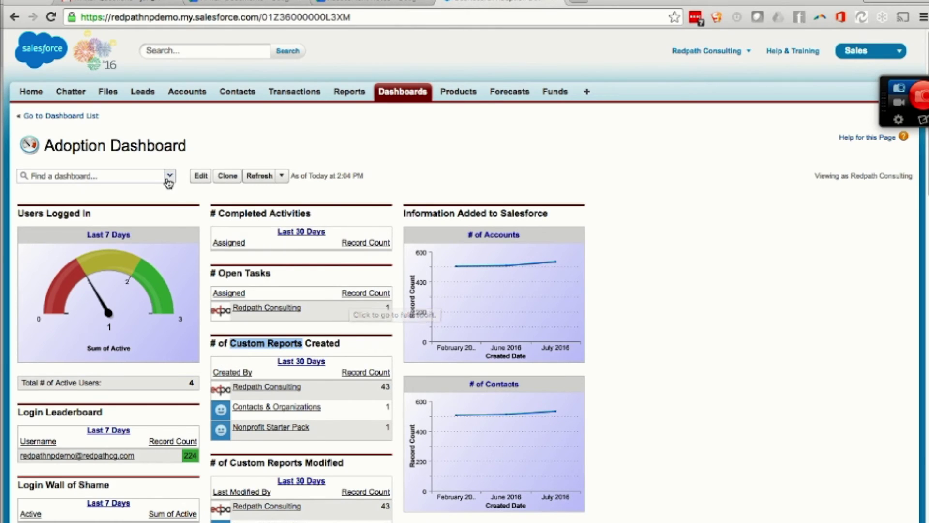
left_click(171, 176)
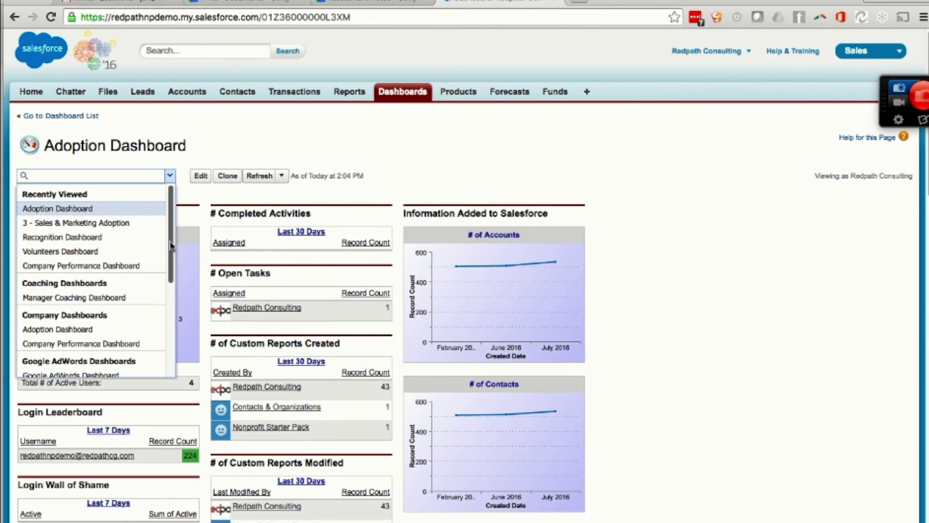
Choose '1 - User Adoption (Logins)' from the dashboard list and scroll its login charts.
scroll(169, 256, "down", 2)
scroll(166, 270, "down", 4)
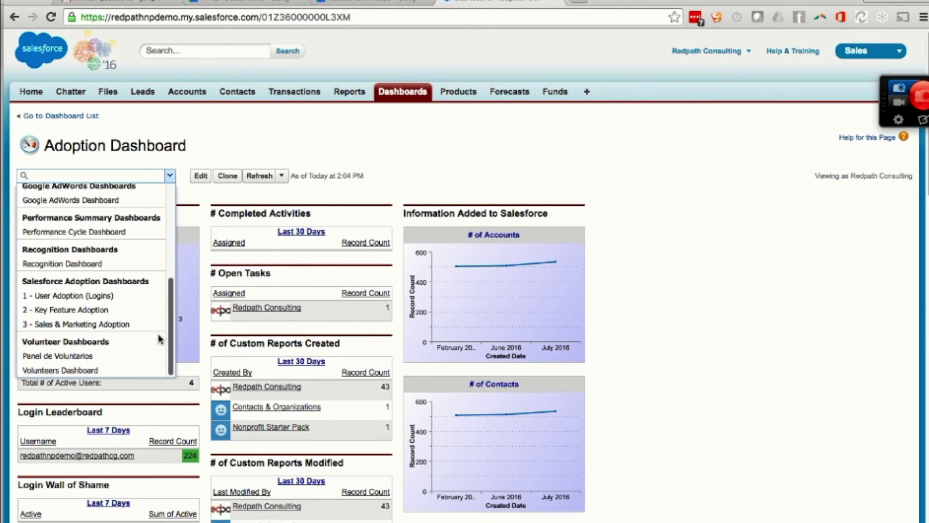
left_click(95, 298)
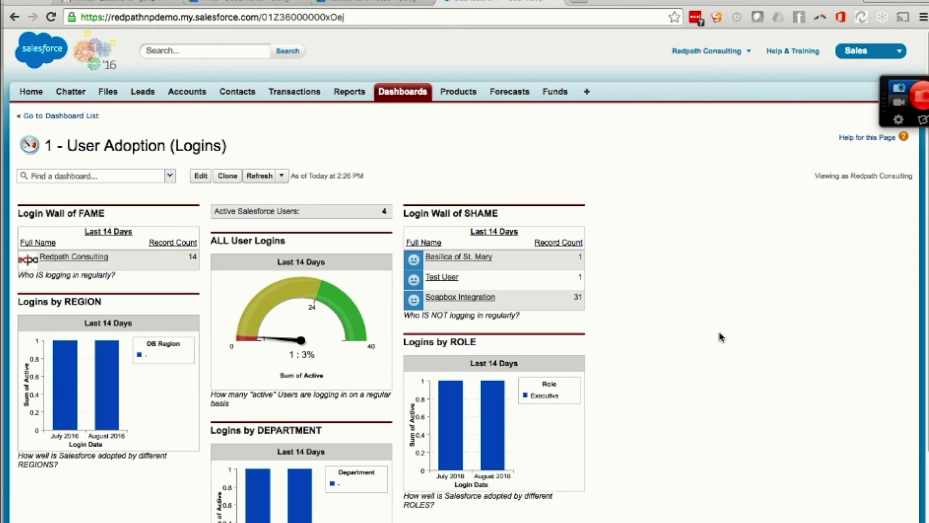
scroll(697, 300, "down", 1)
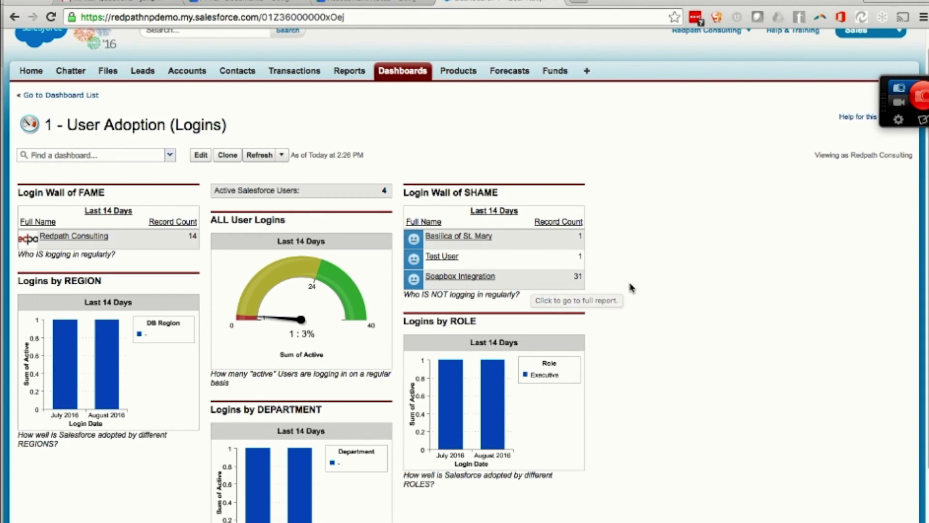
Scroll the logins dashboard and highlight the word 'active' in the gauge caption.
scroll(630, 287, "down", 2)
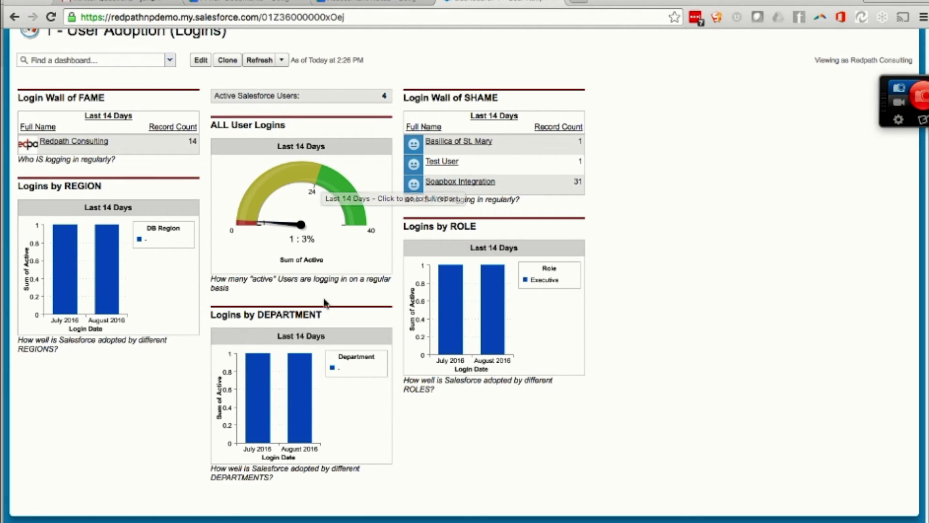
double_click(261, 279)
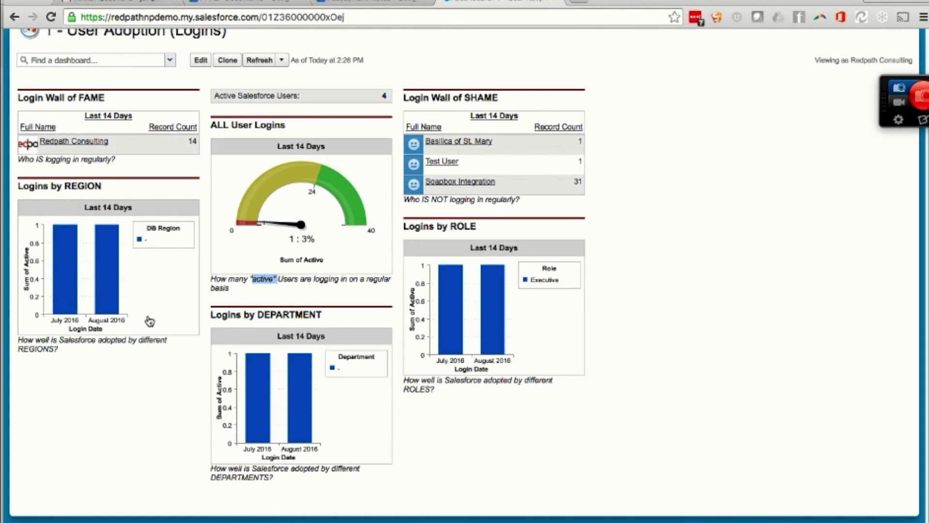
scroll(125, 182, "up", 2)
Switch to the '3 - Sales & Marketing Adoption' dashboard and scroll its lead and opportunity charts.
left_click(170, 122)
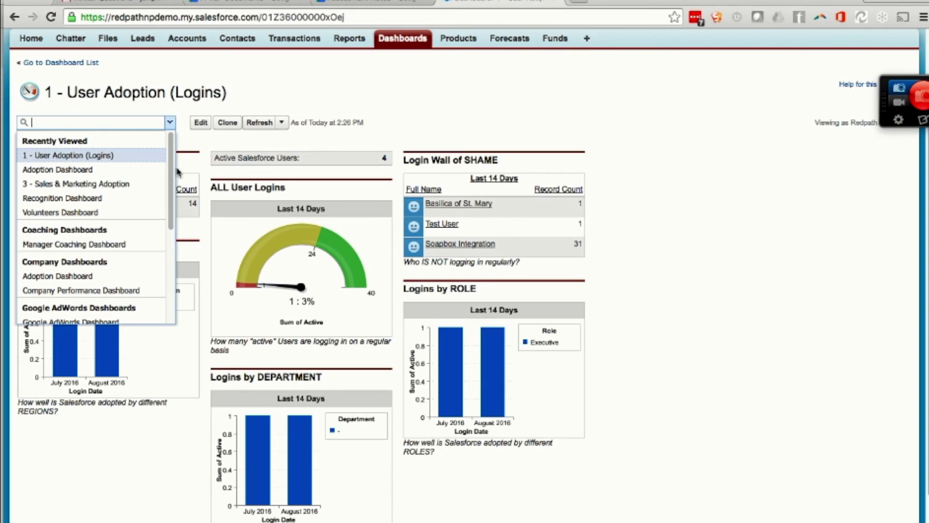
scroll(106, 233, "down", 5)
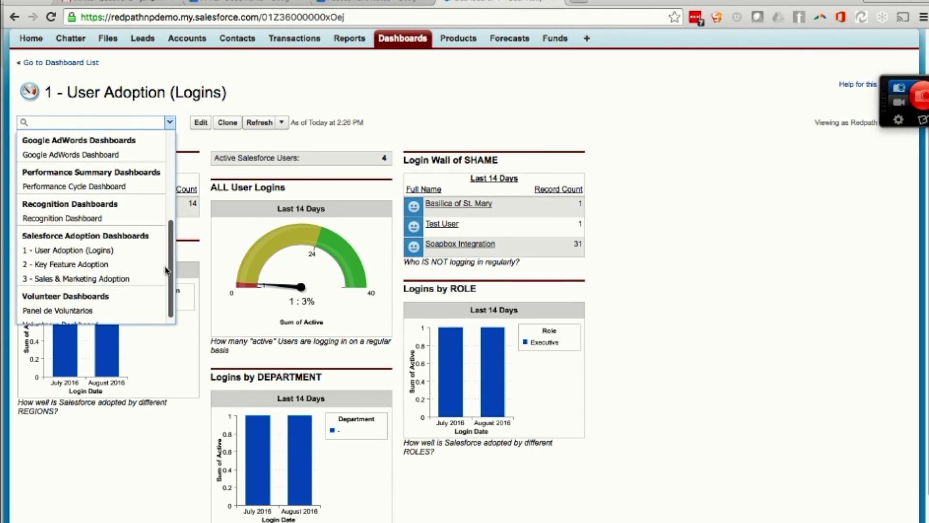
left_click(107, 271)
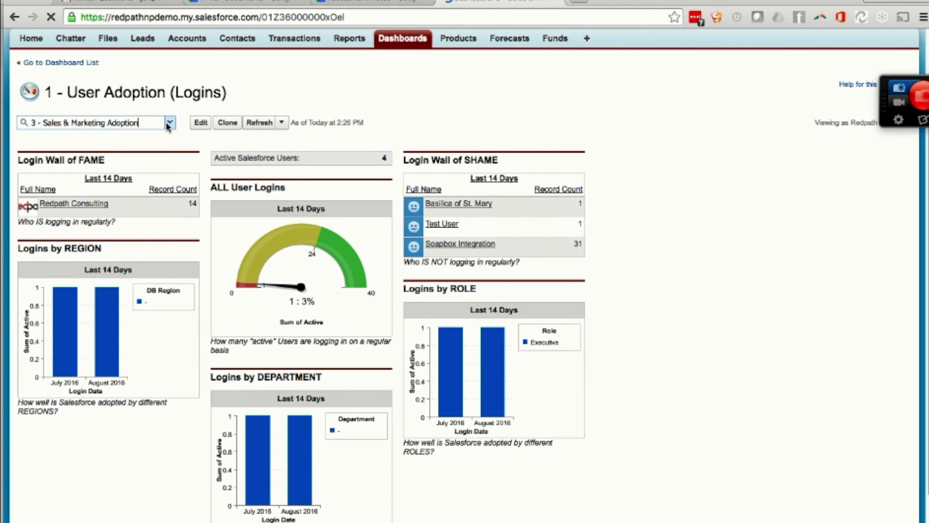
scroll(805, 455, "down", 1)
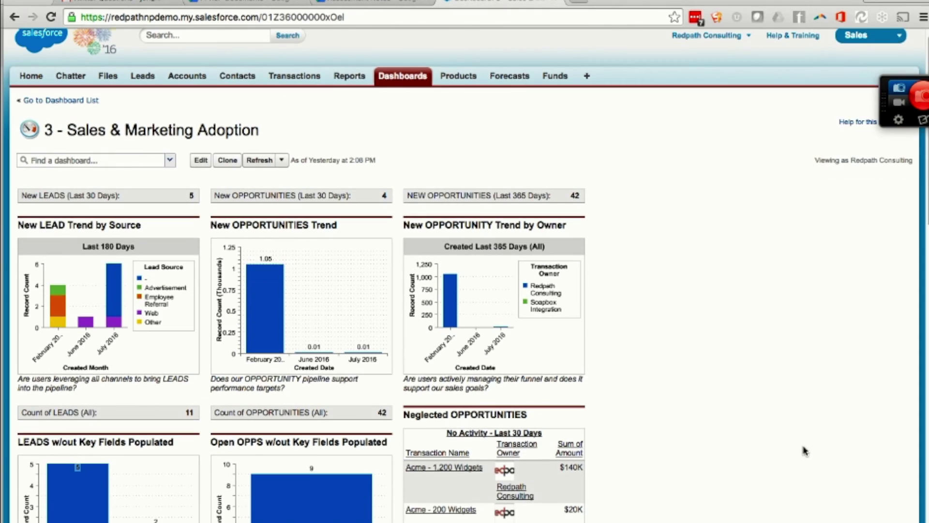
scroll(805, 451, "down", 3)
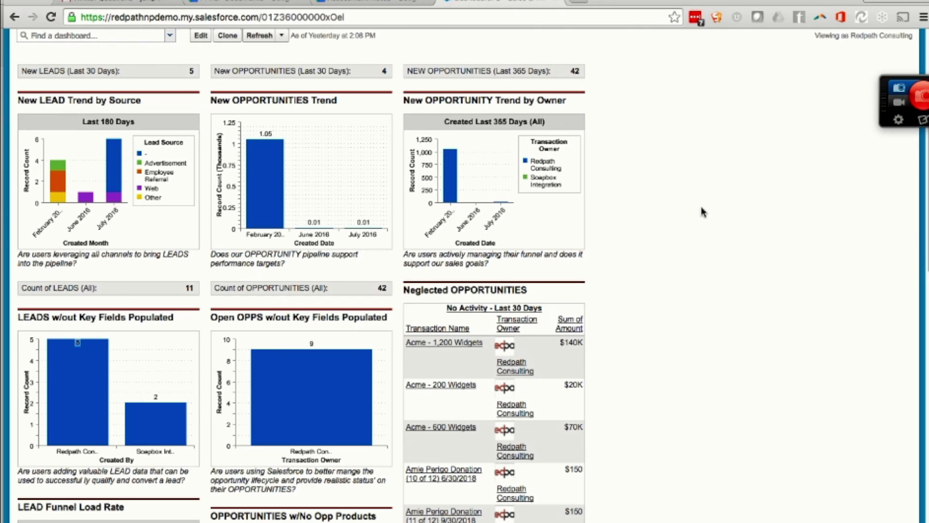
scroll(669, 421, "down", 2)
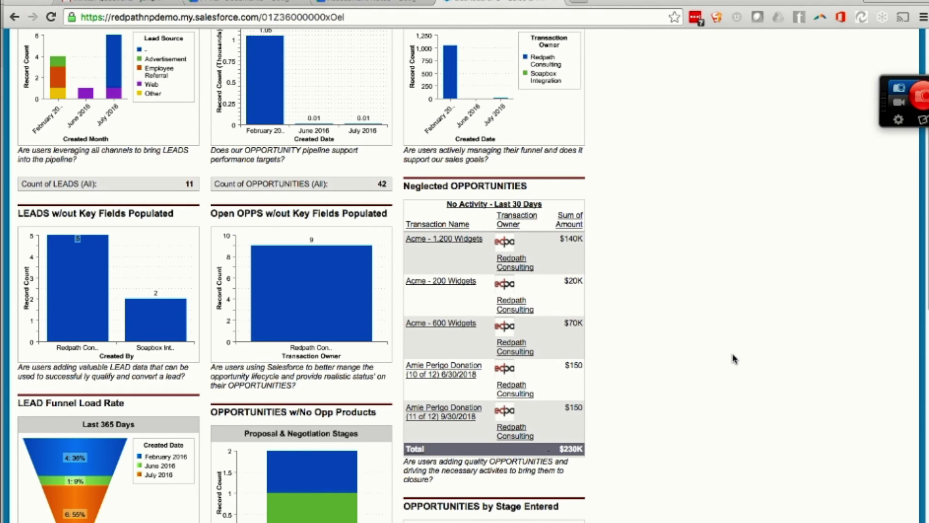
left_click(554, 372)
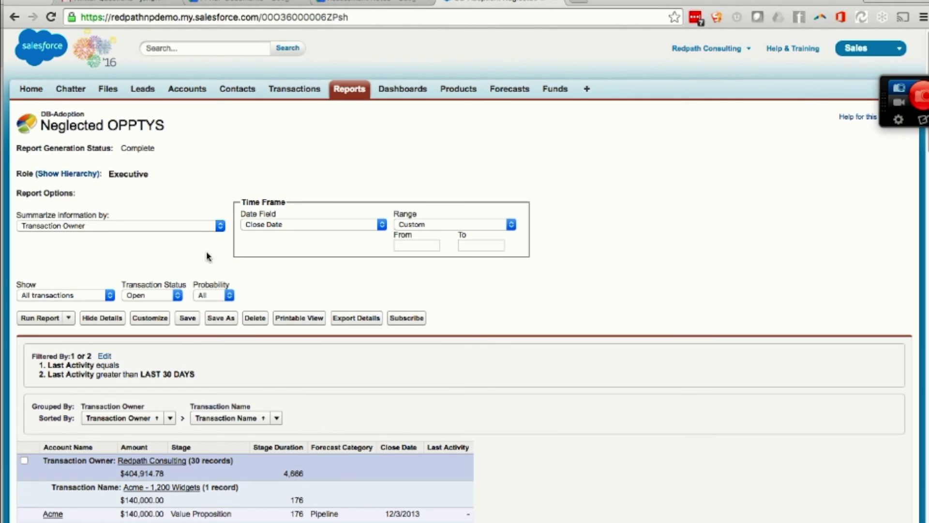
Customize the Neglected OPPTYS report, start setting a From date, then close the report builder.
left_click(140, 318)
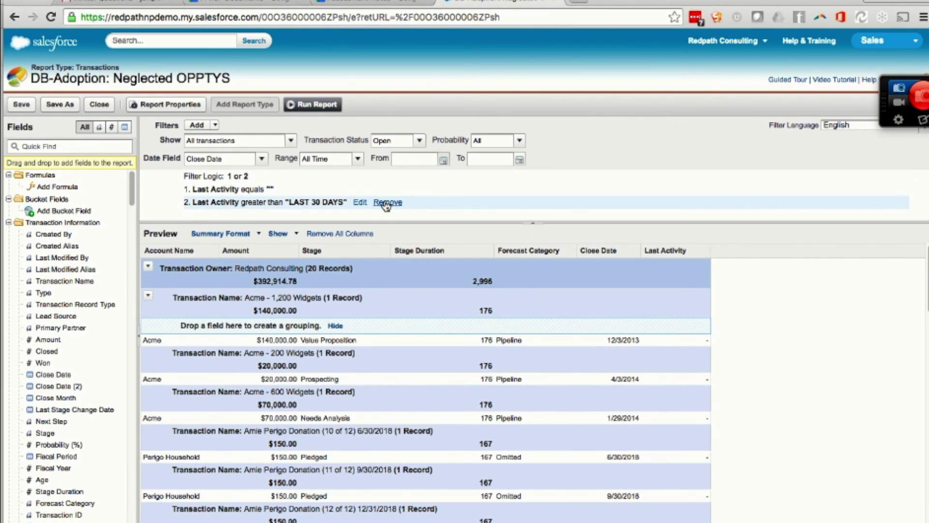
left_click(380, 163)
left_click(100, 104)
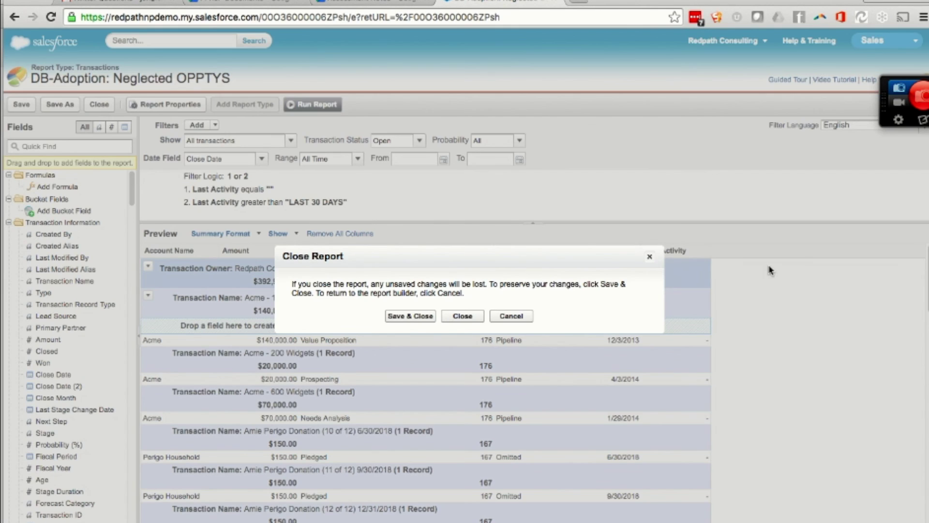
Cancel closing the report builder, return to the adoption dashboard and open the 9-record Open OPPS bar's report.
left_click(511, 316)
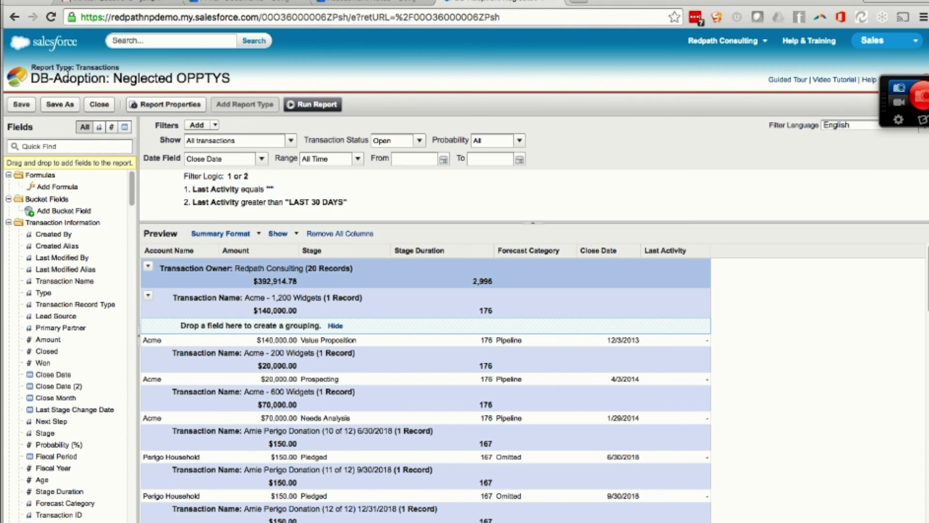
left_click(14, 17)
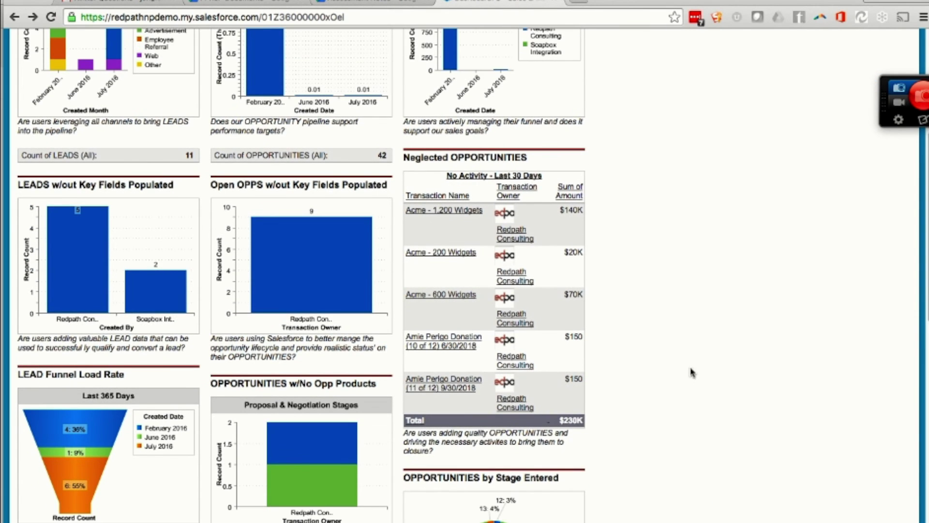
scroll(677, 364, "down", 2)
scroll(726, 406, "down", 1)
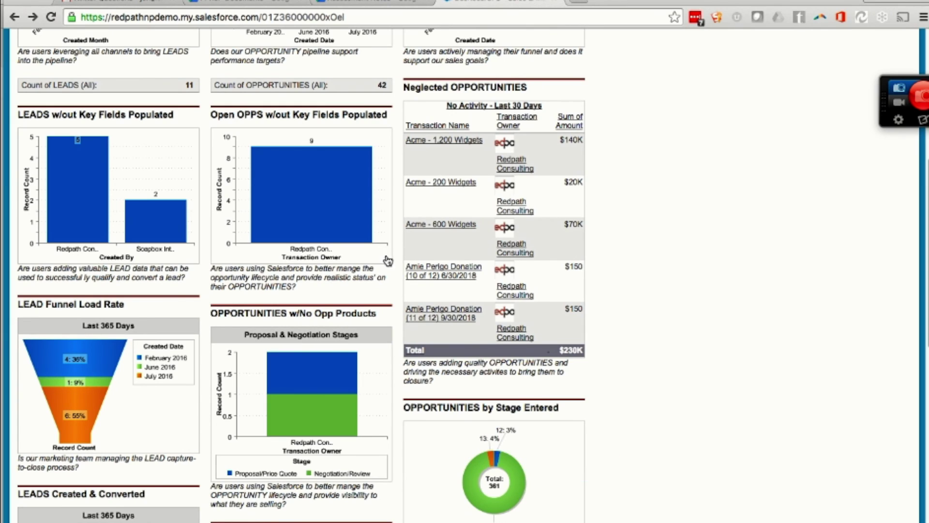
mouse_move(309, 162)
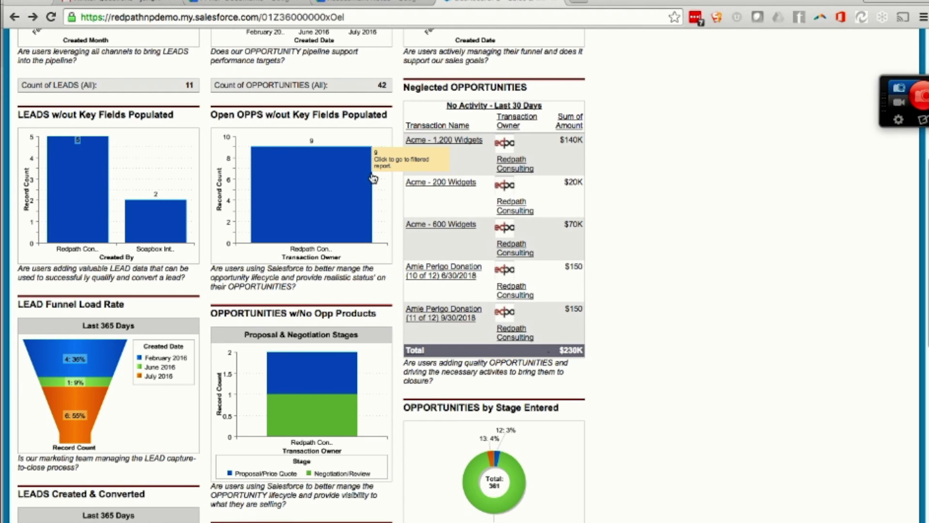
left_click(332, 195)
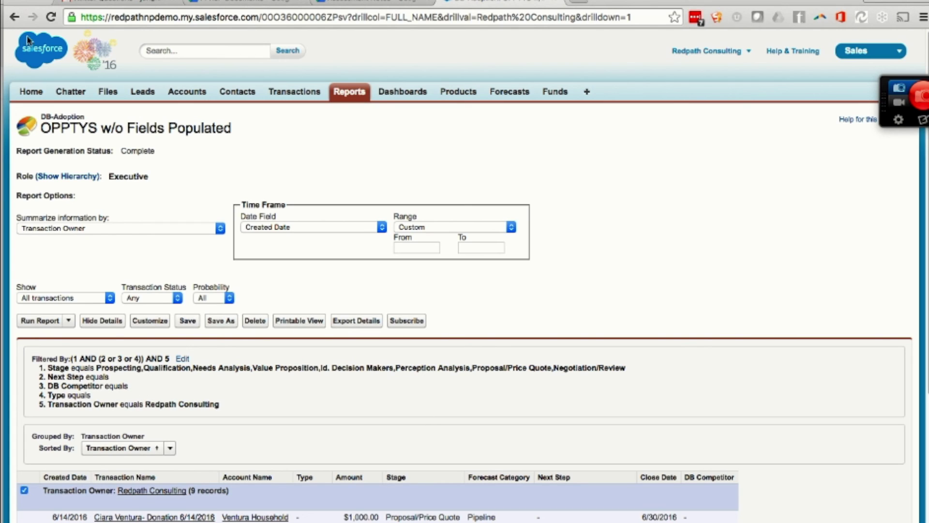
Return from the OPPTYS w/o Fields Populated report to the Sales & Marketing Adoption dashboard.
left_click(15, 17)
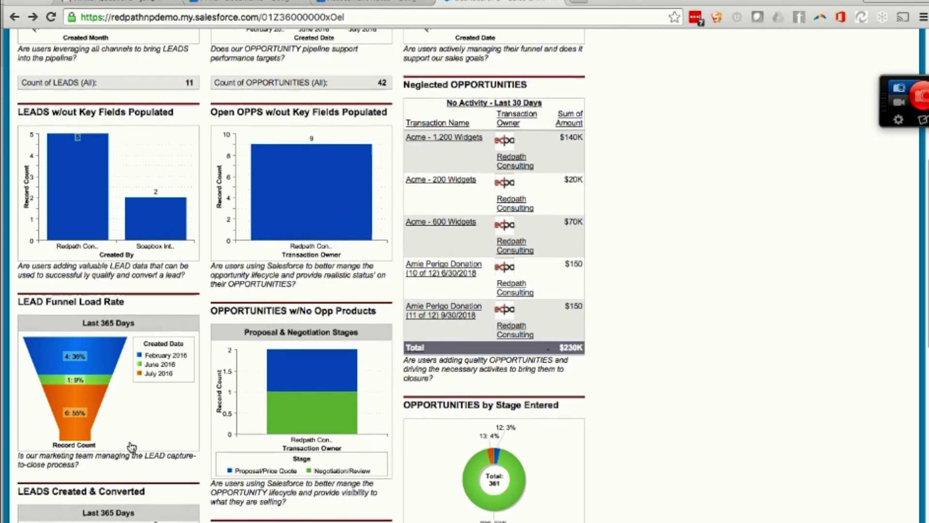
Scroll through the Sales & Marketing Adoption dashboard charts, including OPPORTUNITIES w/No Opp Products.
scroll(126, 434, "down", 1)
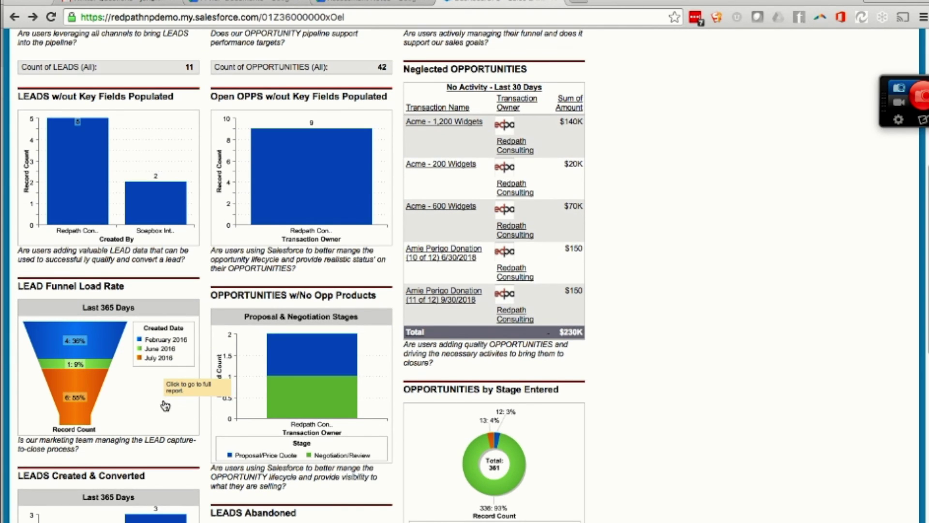
scroll(167, 397, "down", 5)
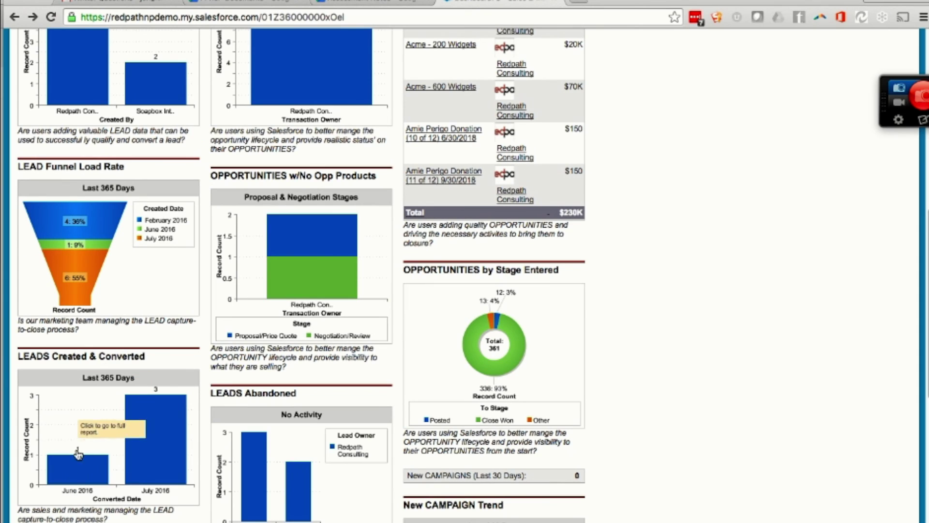
mouse_move(149, 453)
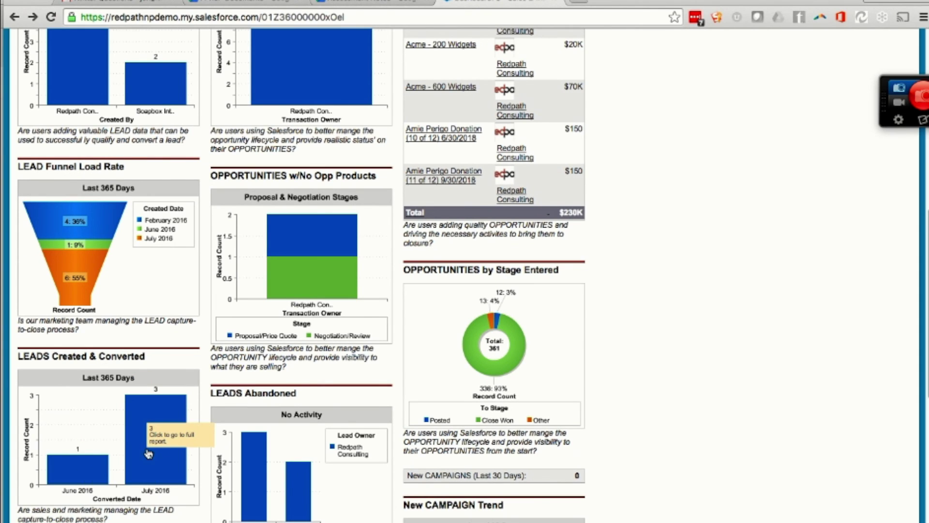
scroll(149, 453, "down", 7)
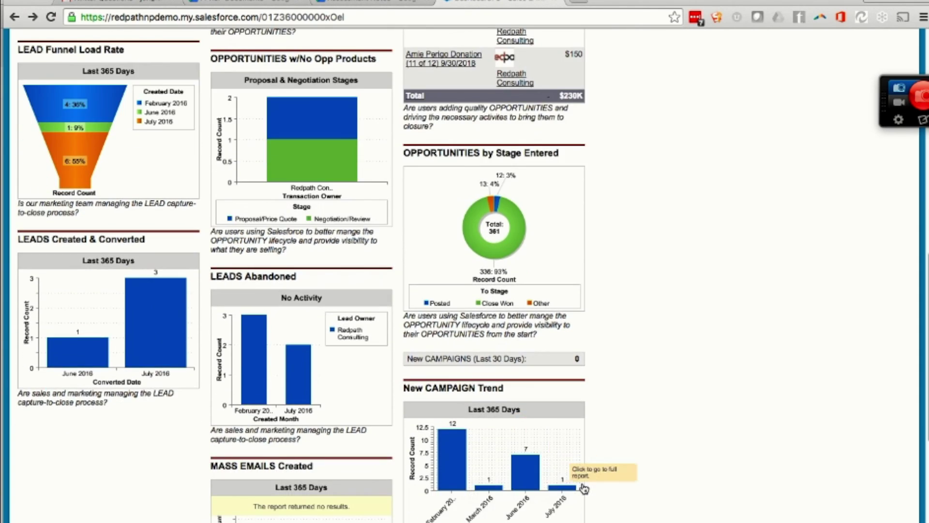
scroll(599, 488, "down", 9)
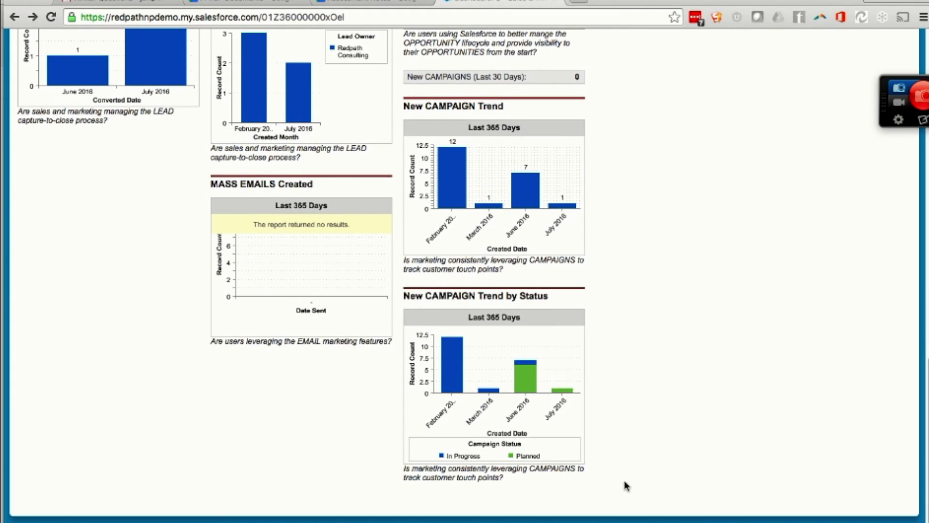
scroll(672, 380, "up", 2)
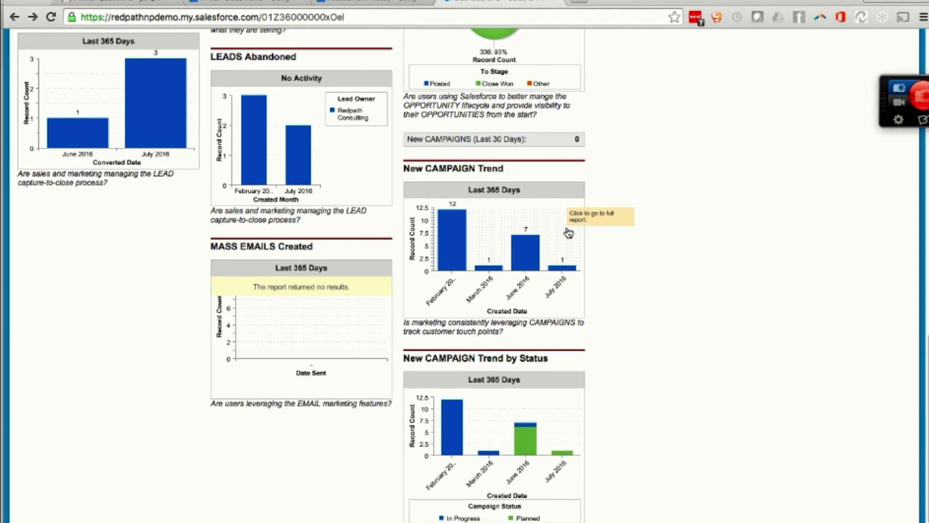
scroll(757, 304, "down", 3)
Switch to the Adoption Dashboard using the dashboard picker.
left_click(174, 177)
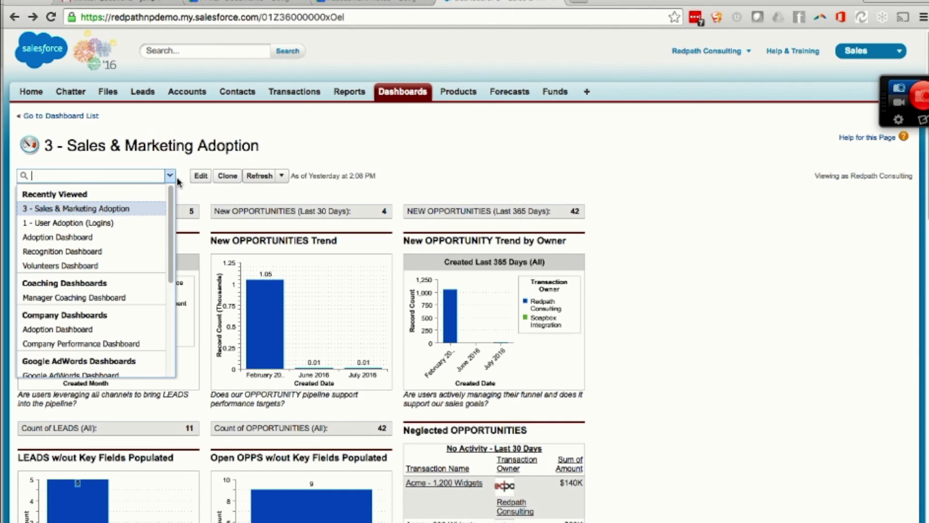
scroll(169, 218, "down", 1)
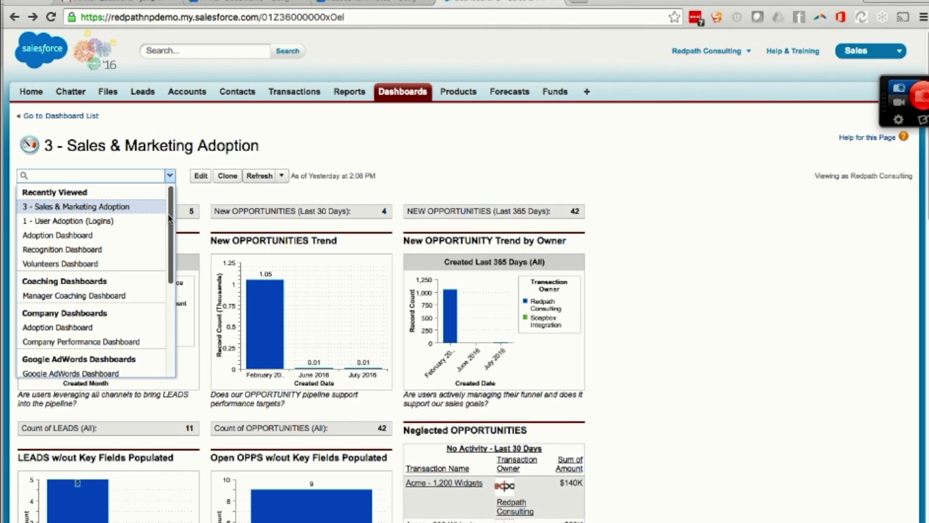
scroll(170, 218, "down", 2)
scroll(166, 234, "up", 1)
left_click(58, 199)
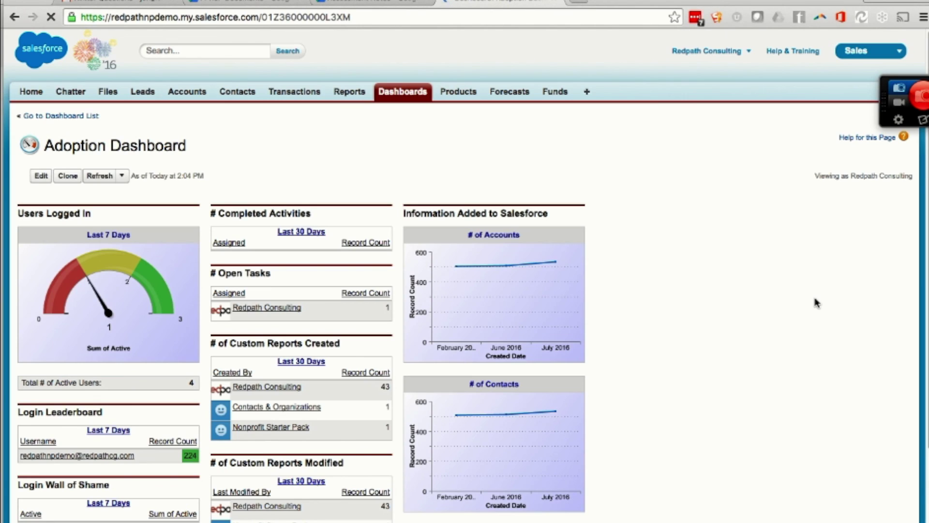